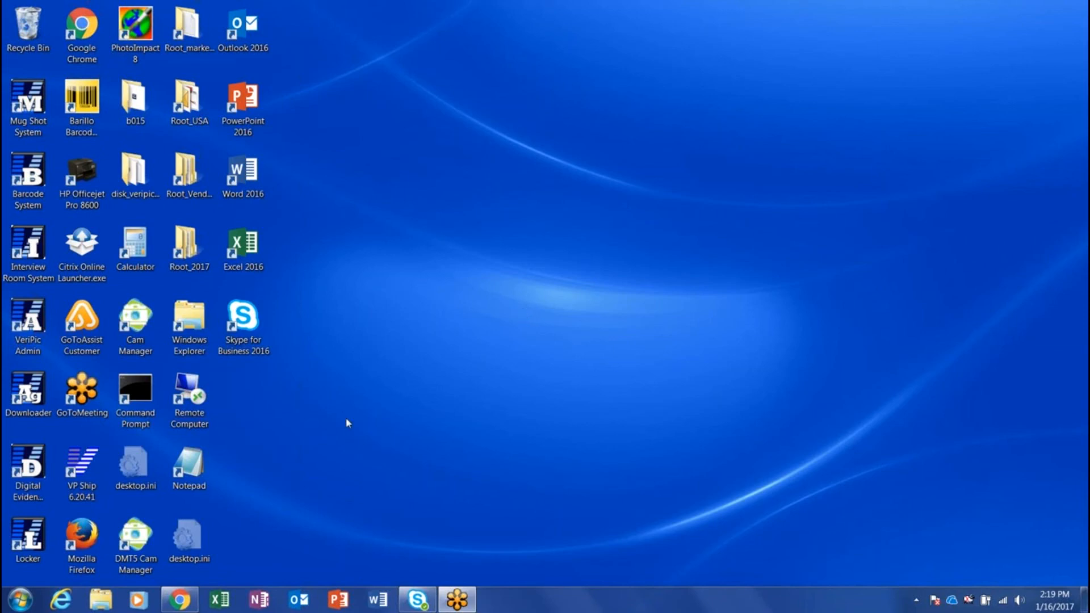
Launch Digital Evidence Manager and log in with the user's account name and password
double_click(28, 467)
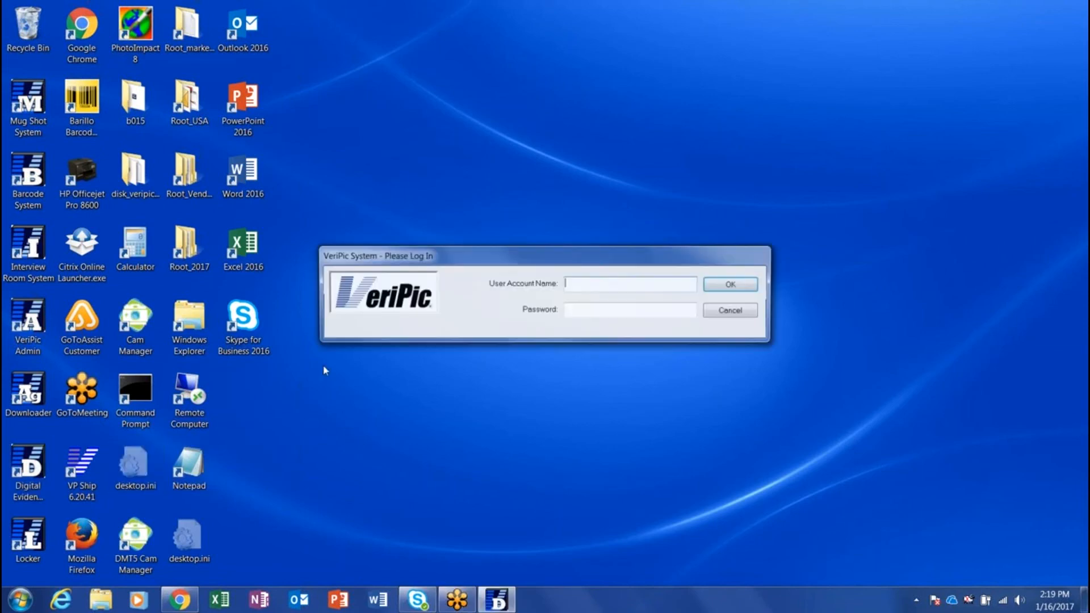
key(Tab)
text(•••••••)
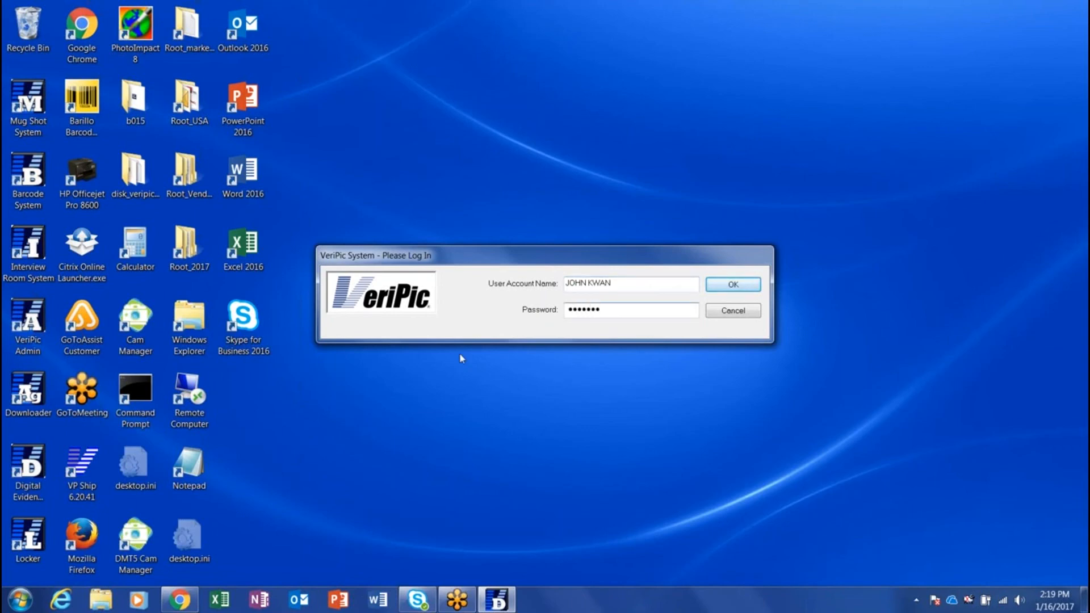
key(Return)
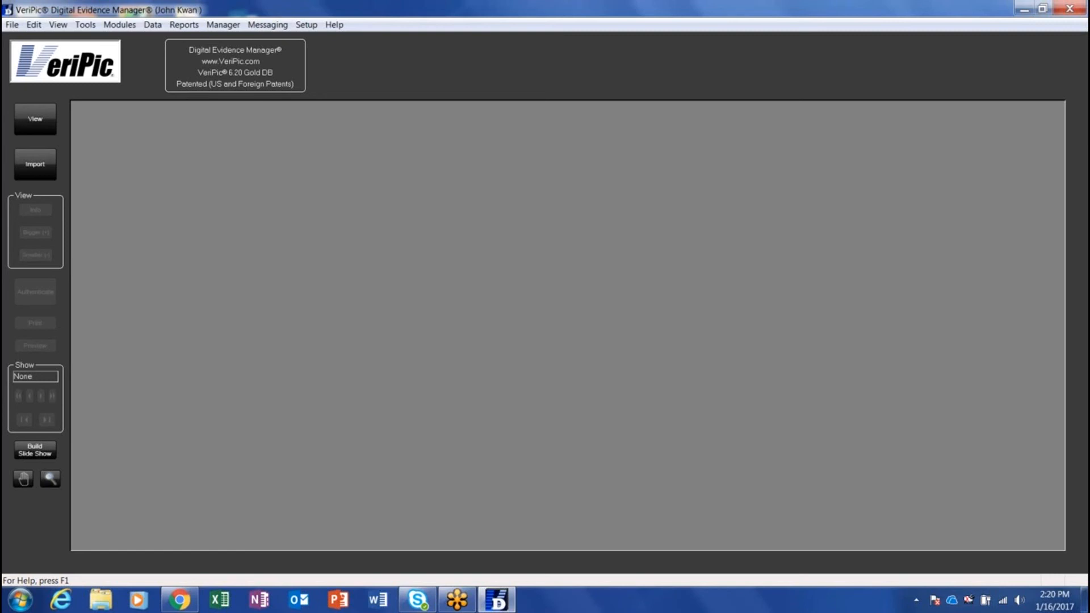
Minimize Digital Evidence Manager, launch Evidence Storage Locker, and enter the user's account name and password
click(1023, 9)
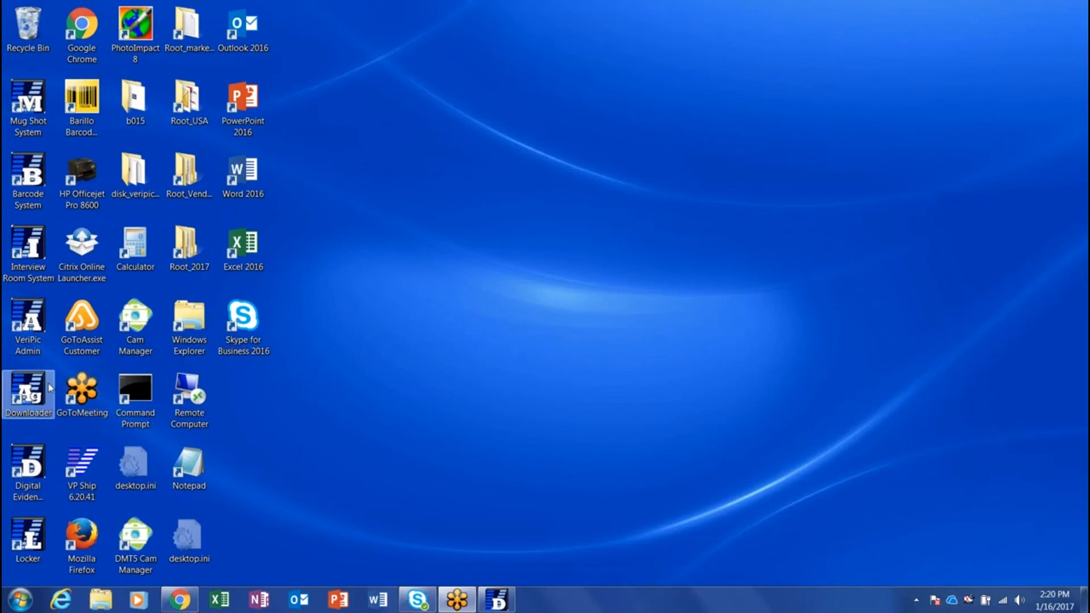
click(17, 537)
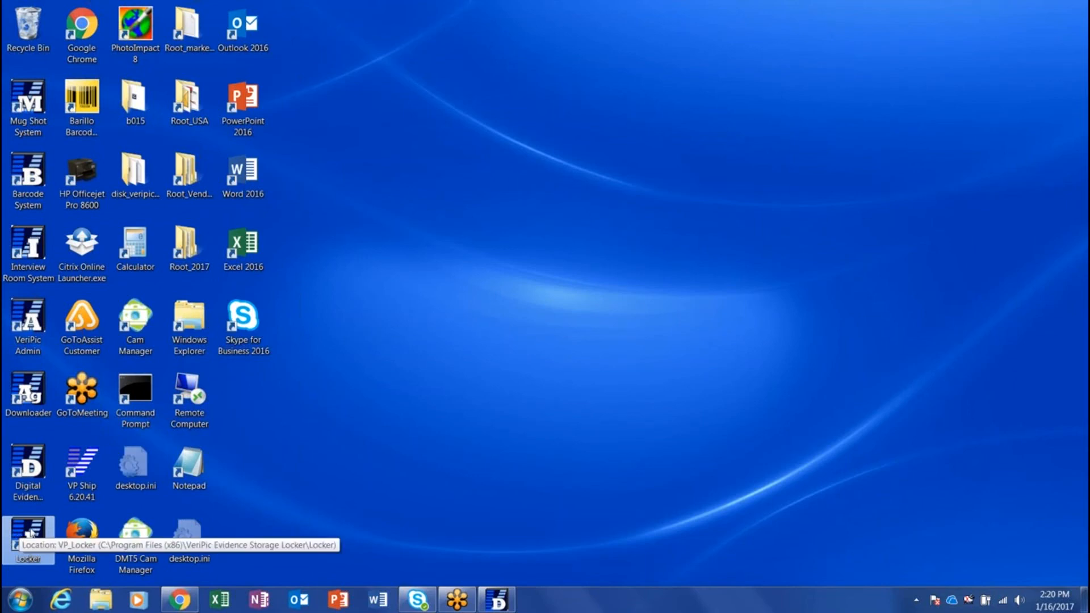
double_click(32, 535)
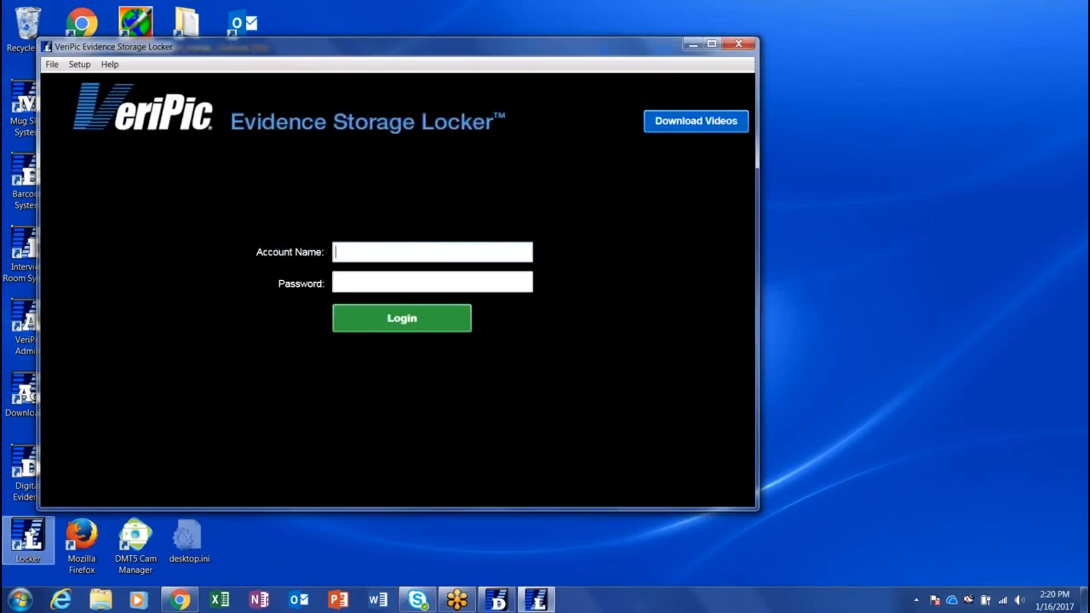
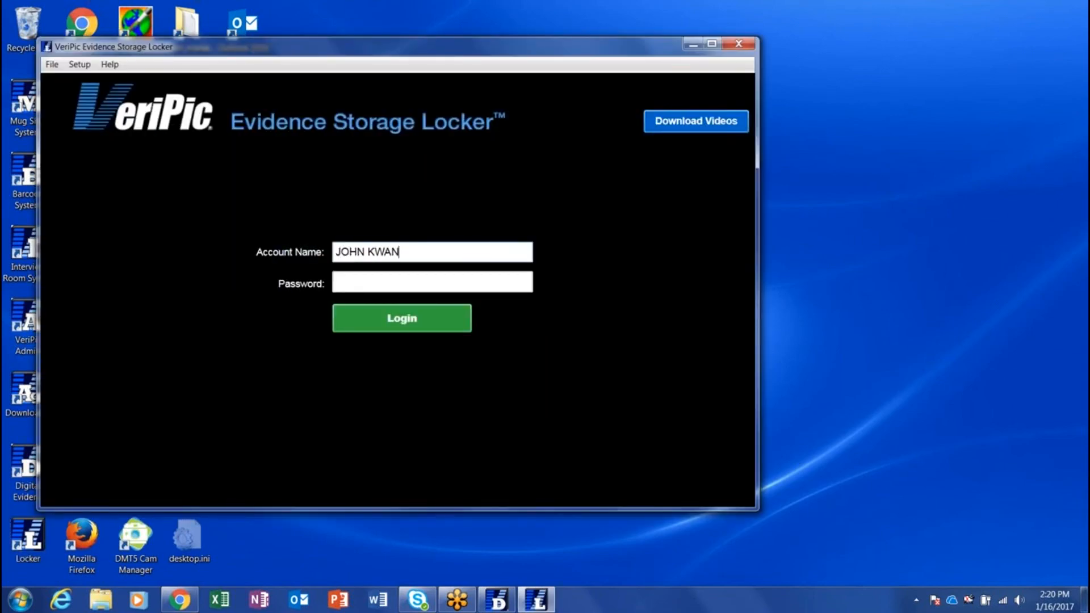
key(Tab)
text(•••••••)
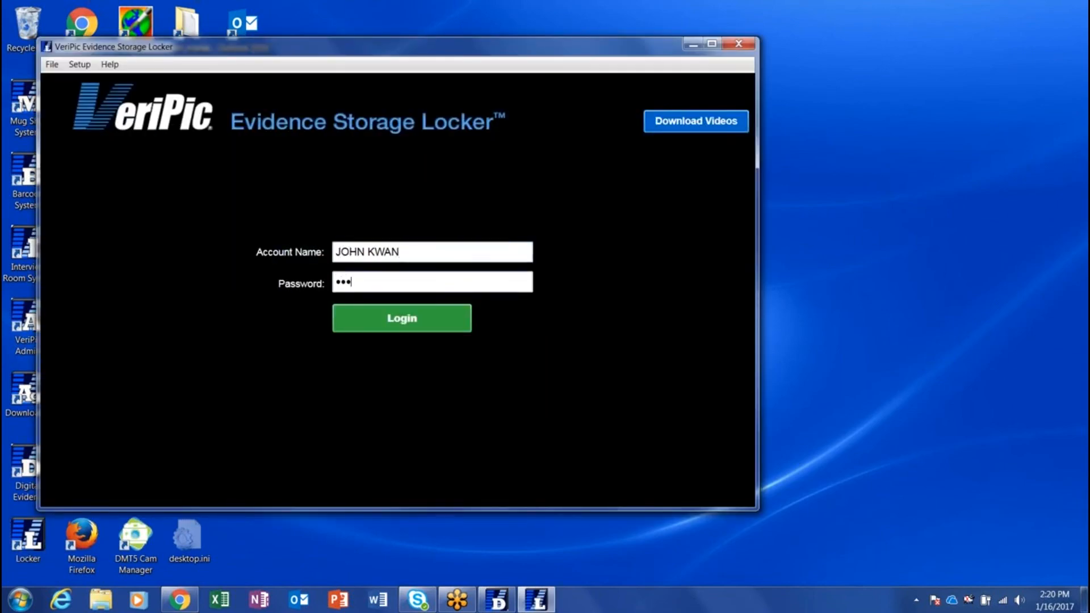
Submit the Locker login so the page-1 video thumbnail gallery loads
click(396, 317)
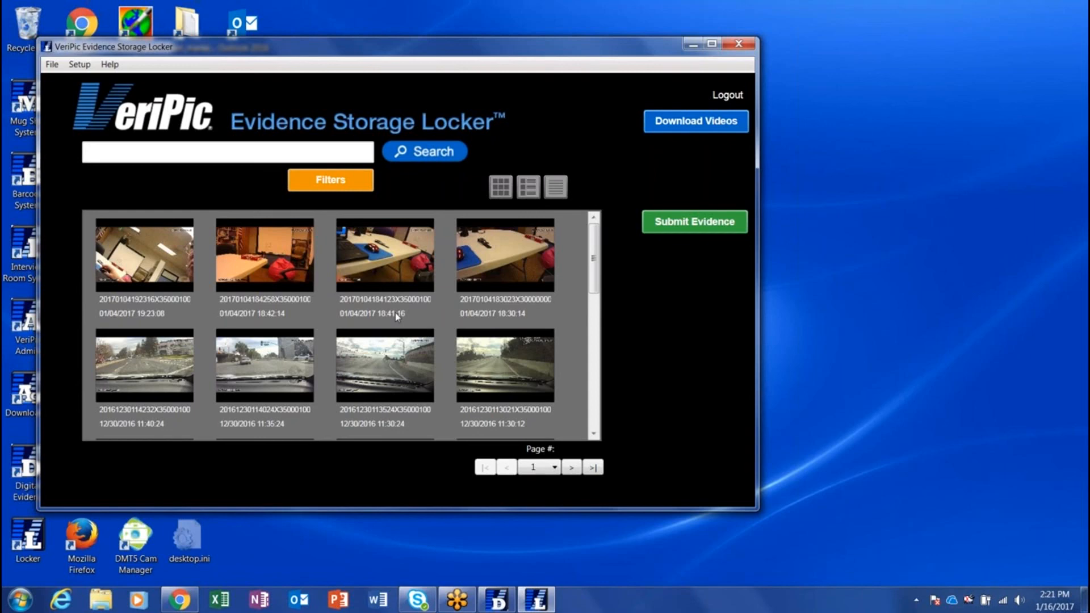
Minimize the Evidence Storage Locker and launch the VeriPic Administration Program
click(693, 44)
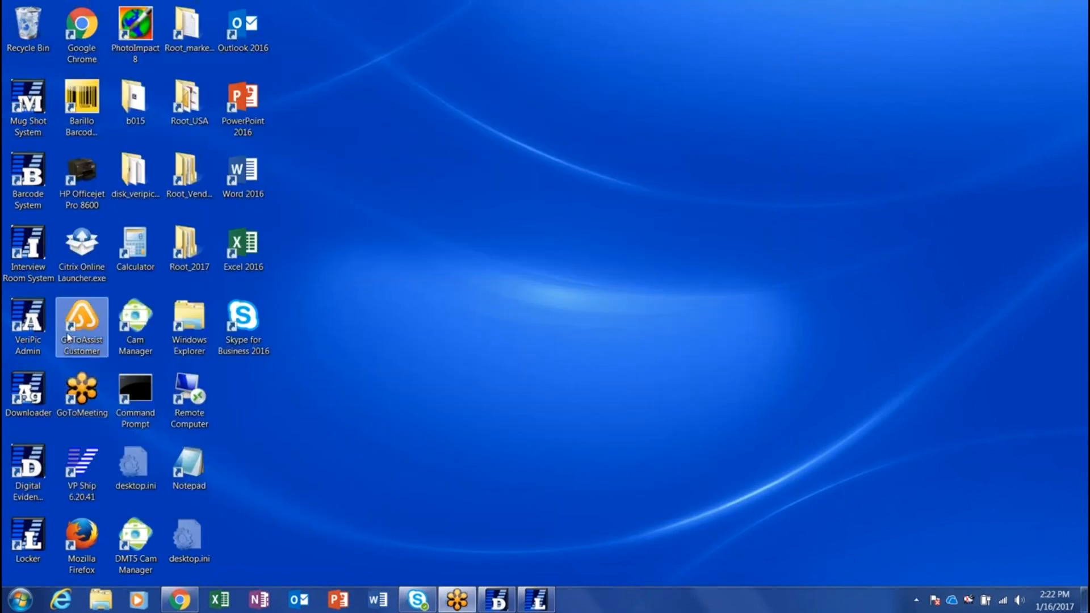
click(35, 327)
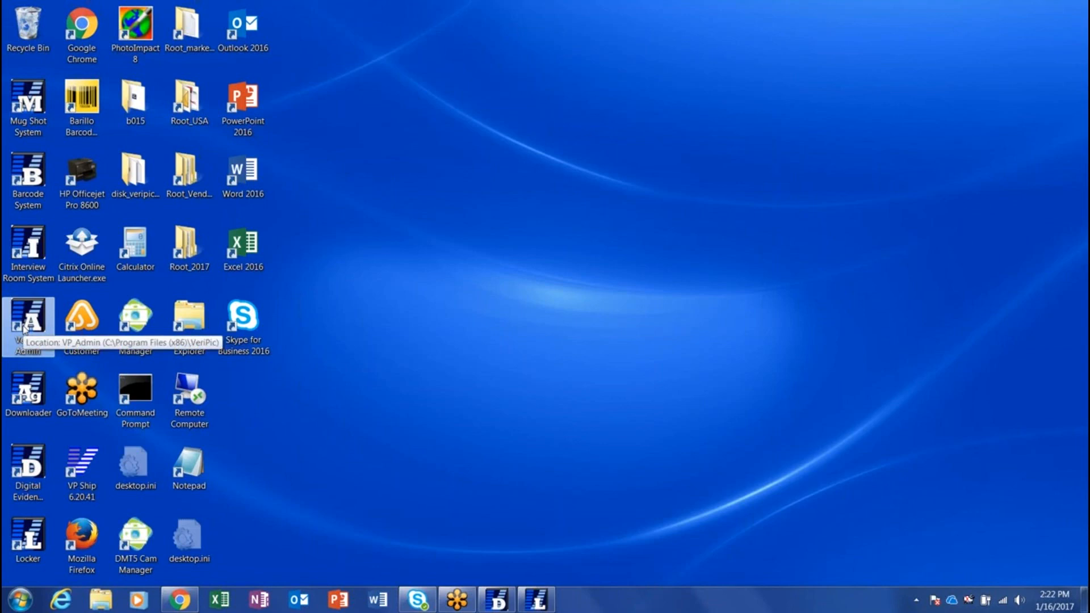
double_click(24, 328)
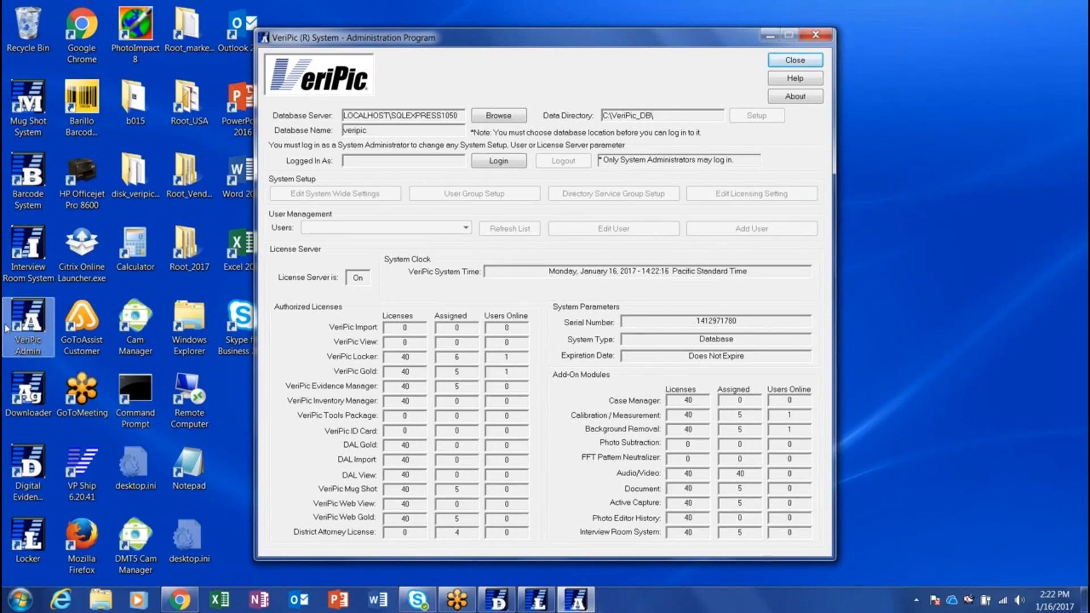
Sign in as ADMINISTRATOR with the administrator password, correcting a mistyped entry
click(498, 162)
text(ADMINISTRATOR)
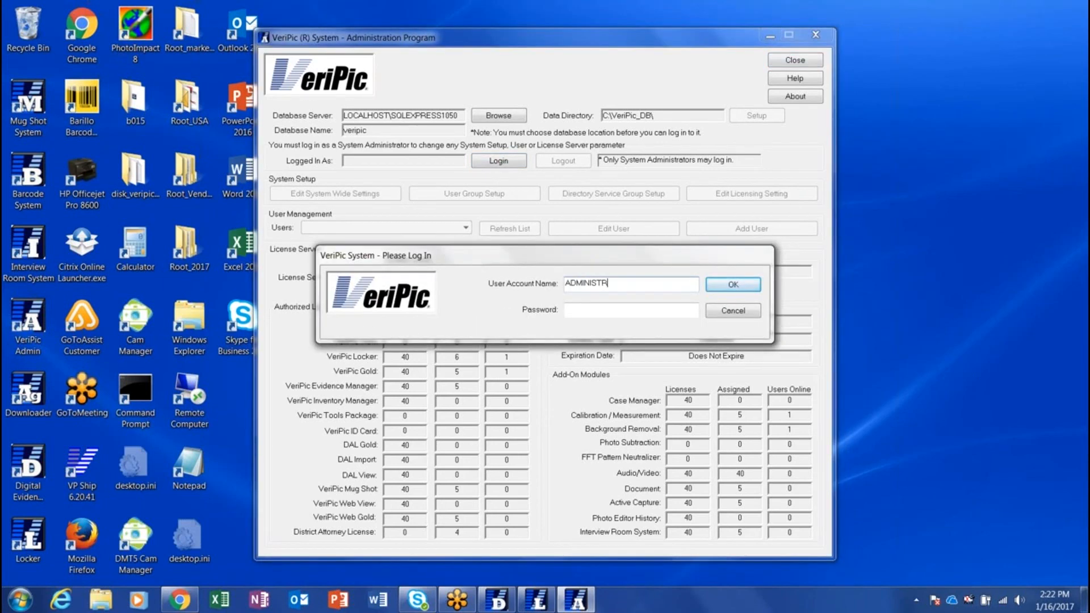
key(Tab)
text(****)
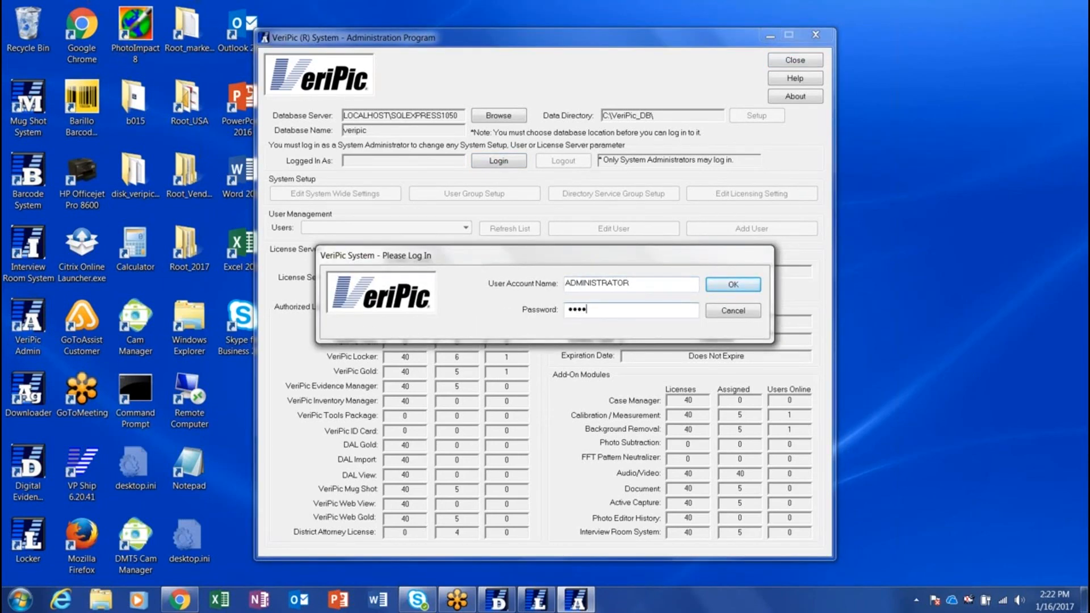
key(BackSpace)
key(BackSpace)
key(BackSpace)
key(BackSpace)
text(*******)
click(733, 286)
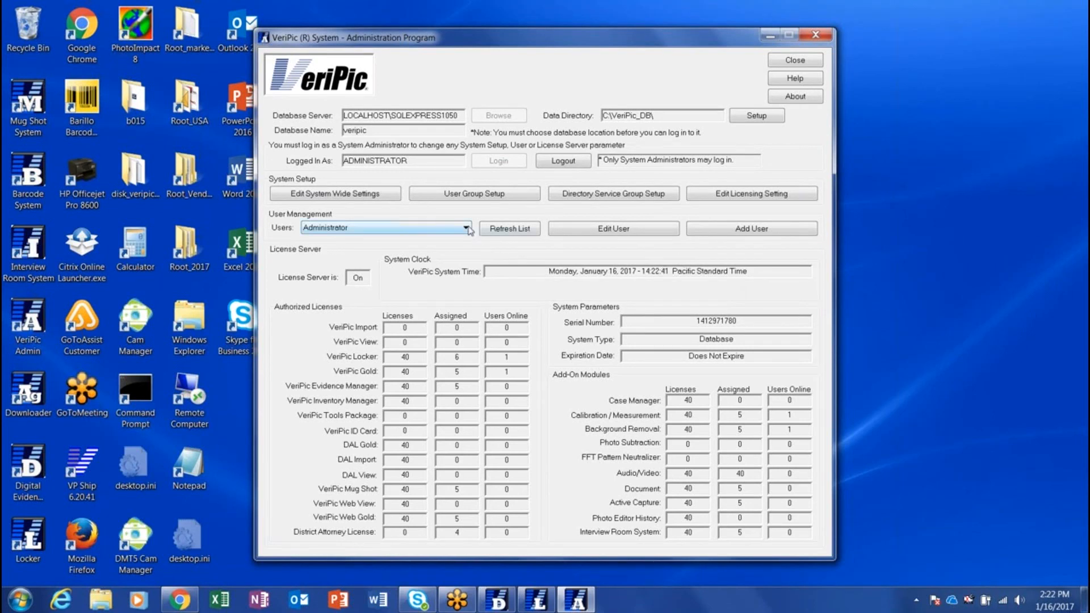
Pick the camera's intended user from the Users list and open their profile and individual record
click(467, 228)
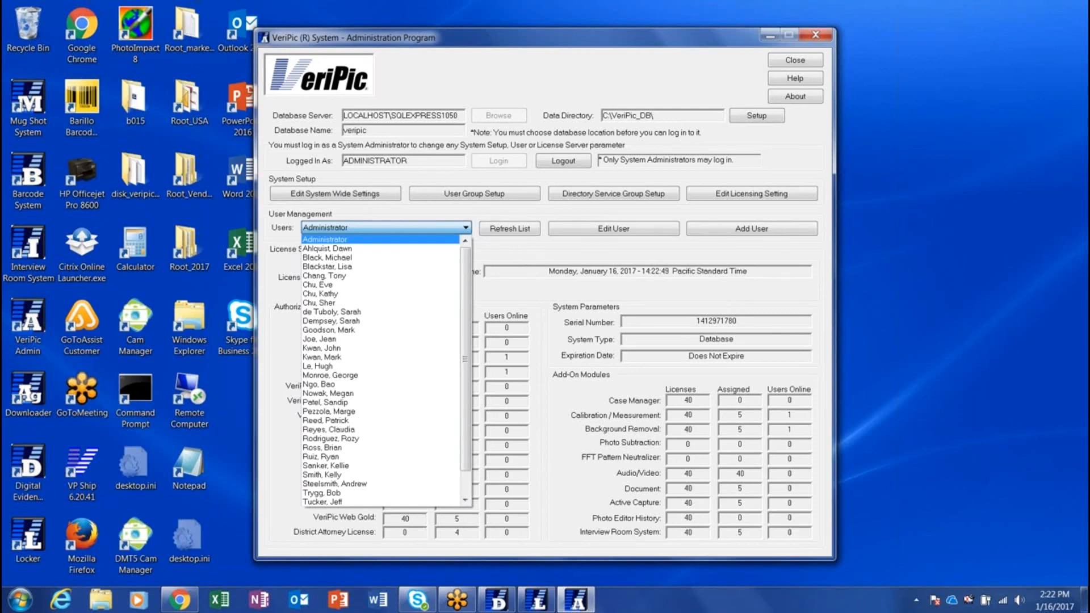
click(384, 376)
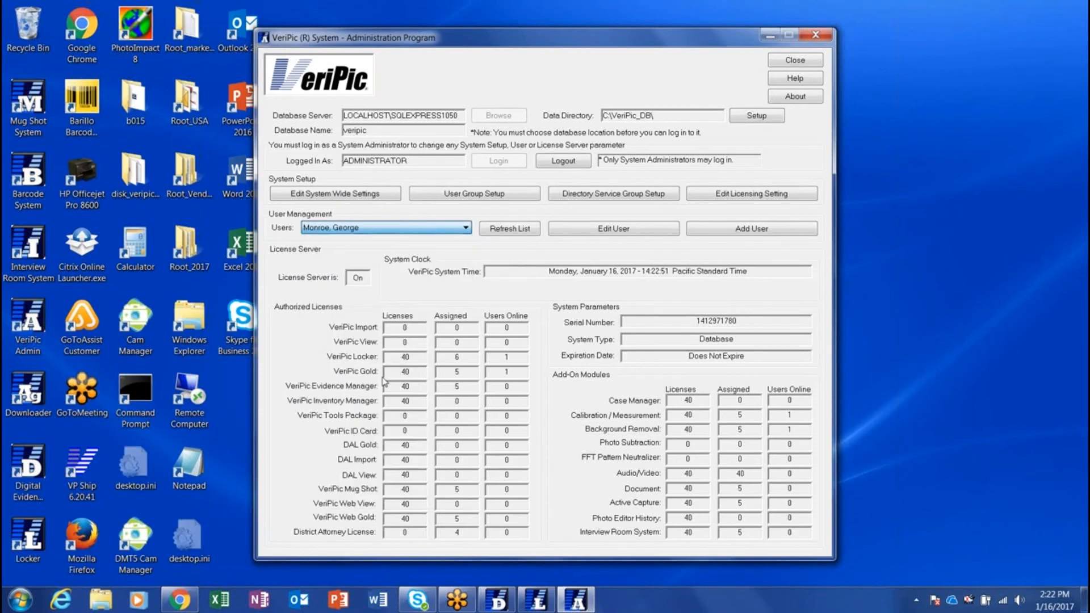
click(639, 235)
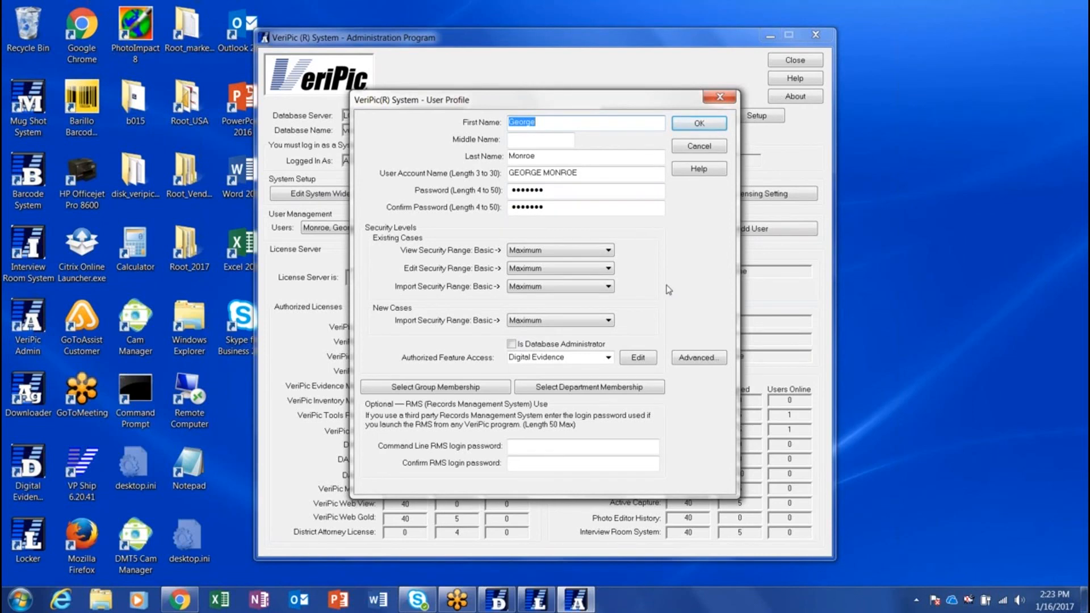
click(696, 361)
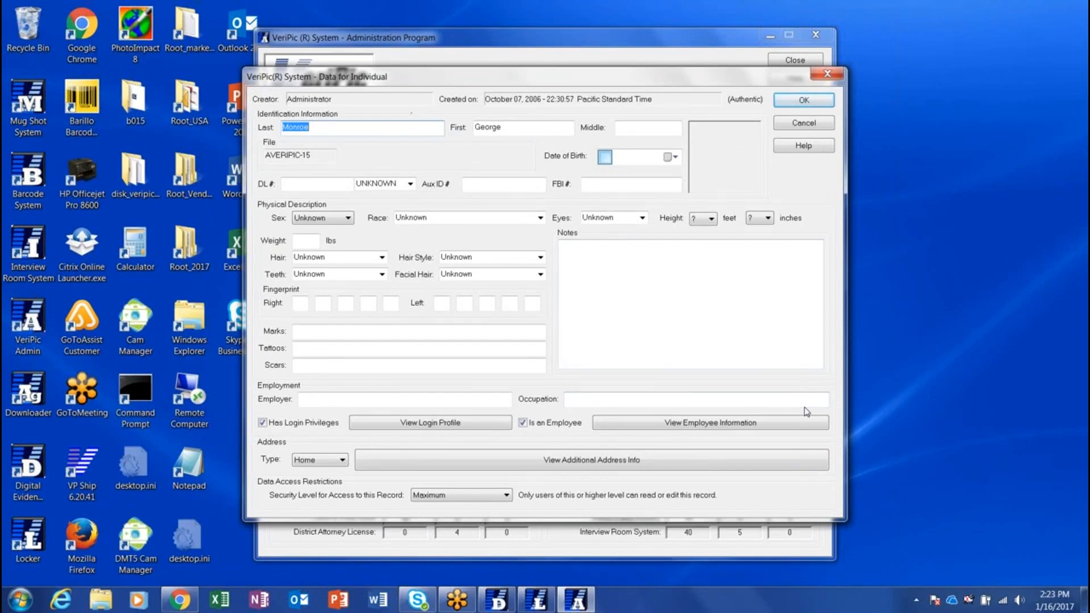
View the officer's employee information, then close Employee Info, Data for Individual and User Profile
click(762, 423)
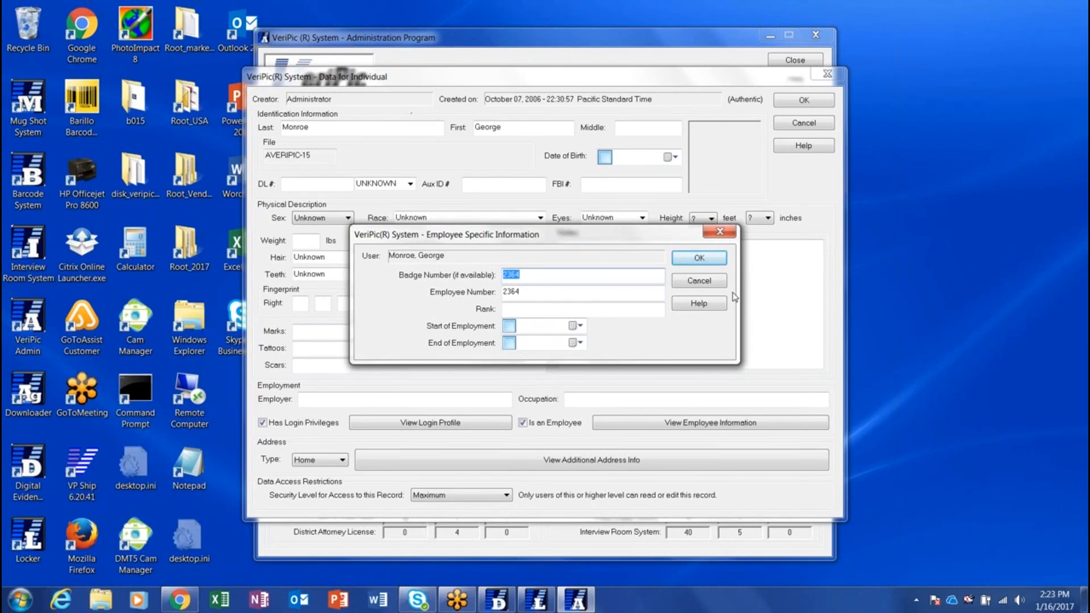
click(711, 260)
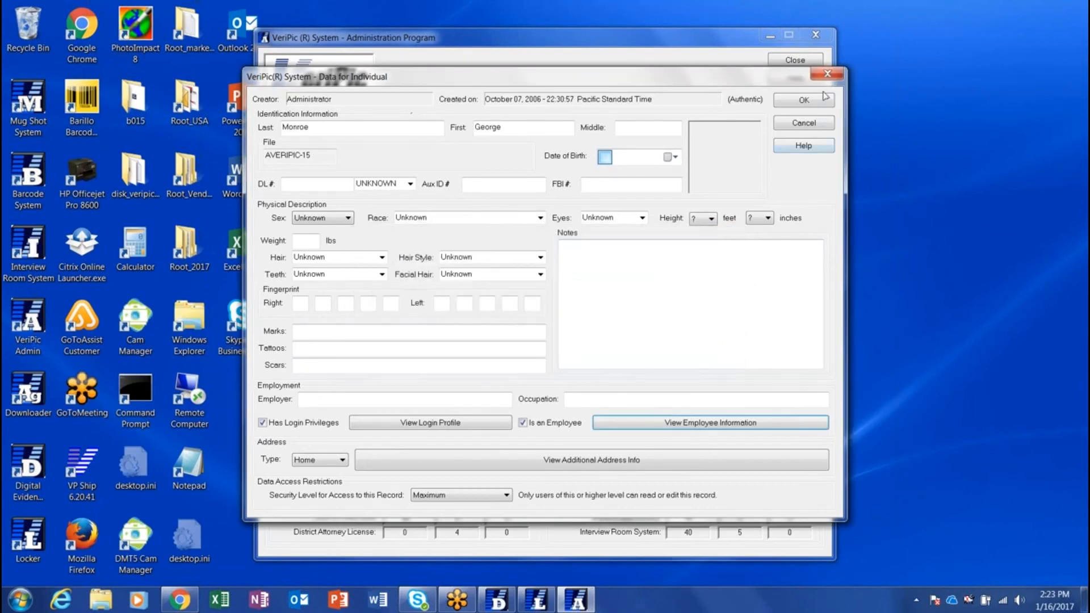
click(804, 100)
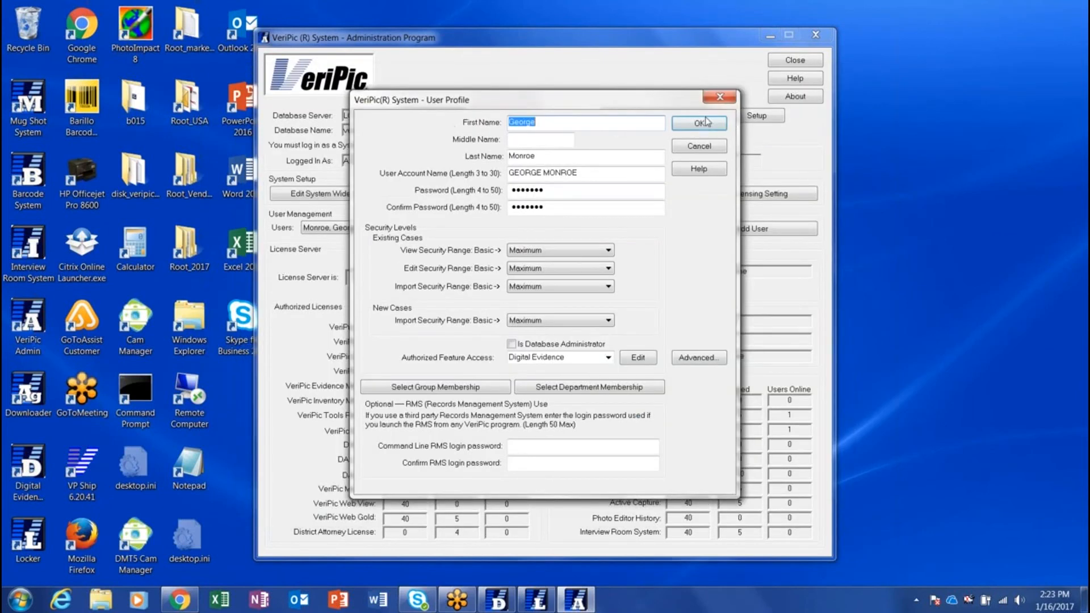
click(699, 124)
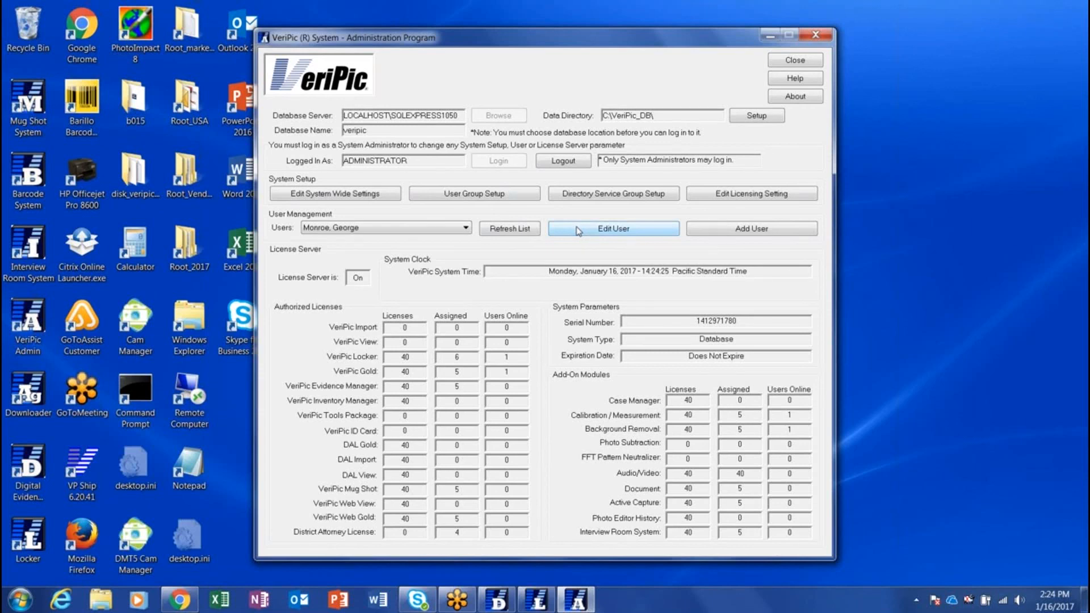
Open Edit System Wide Settings in the Administration Program
click(356, 194)
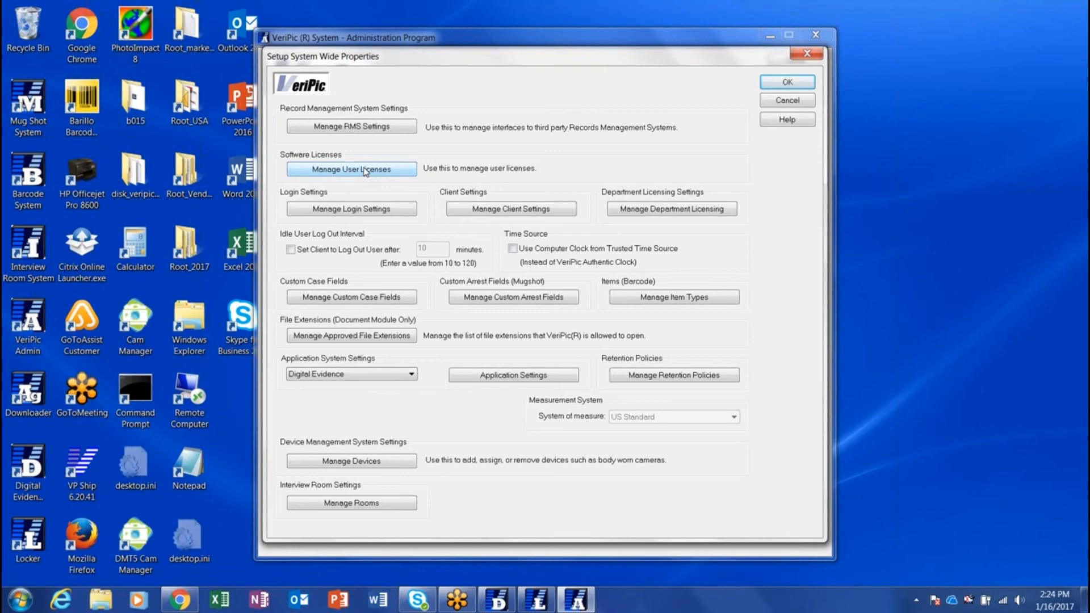
Open Manage User Licenses from the Setup System Wide Properties dialog
click(365, 171)
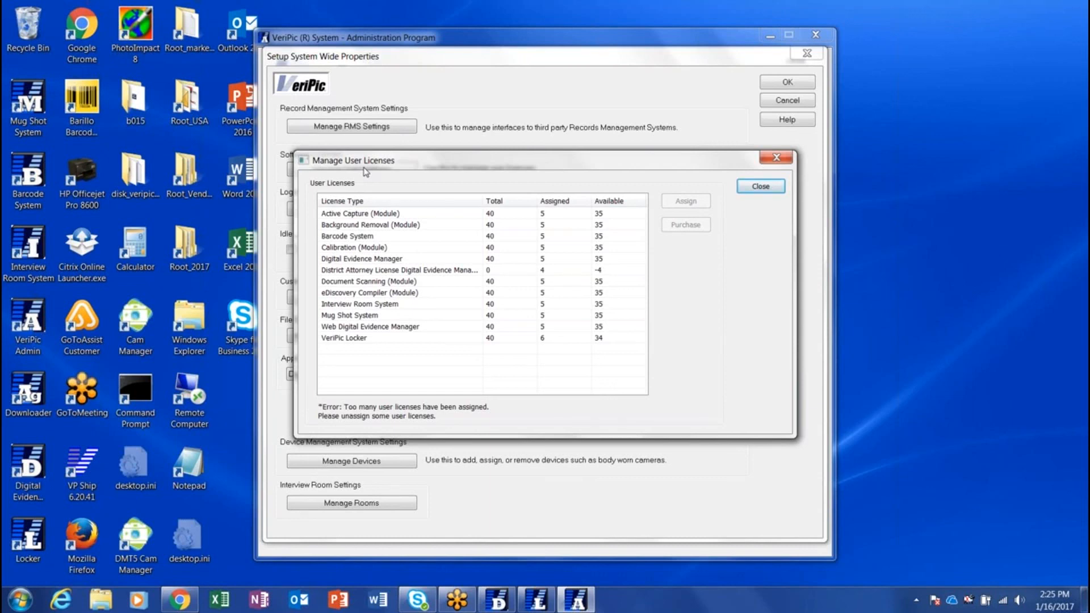
Select the VeriPic Locker license type and view its assigned users
click(356, 339)
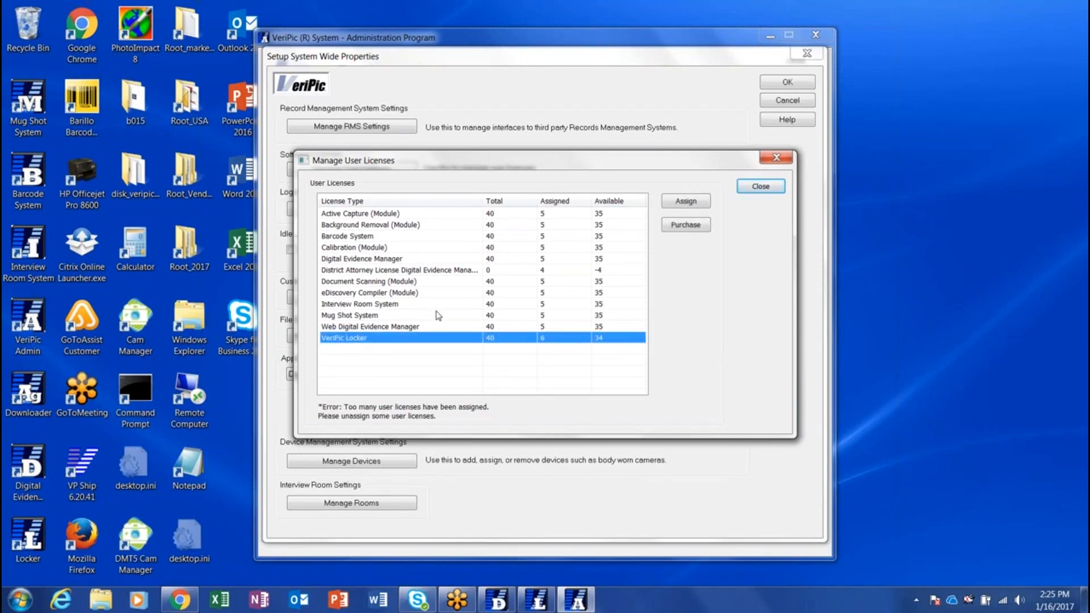
click(685, 202)
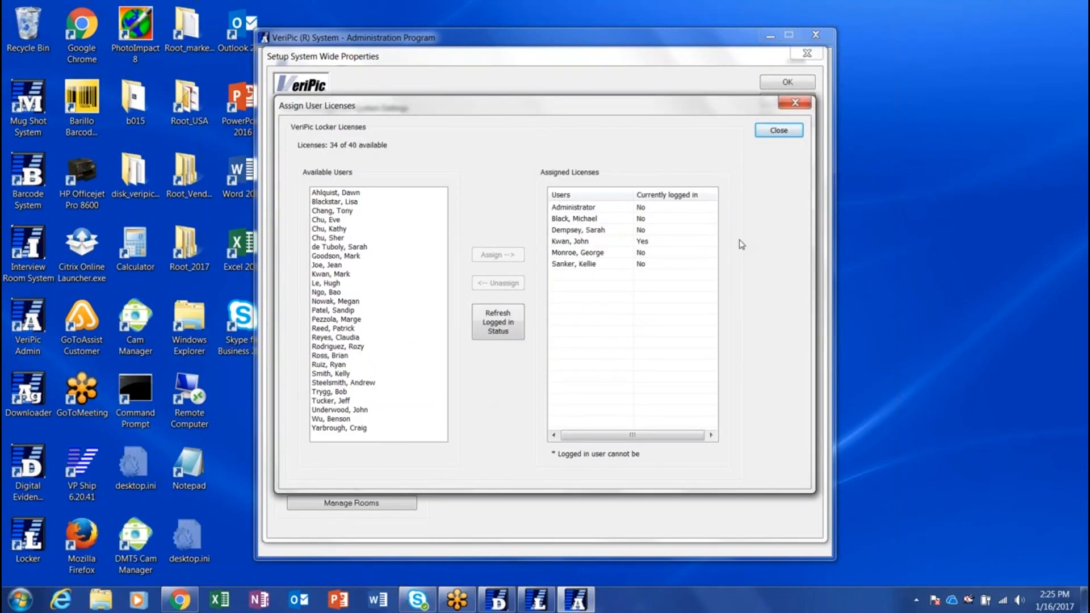
click(691, 253)
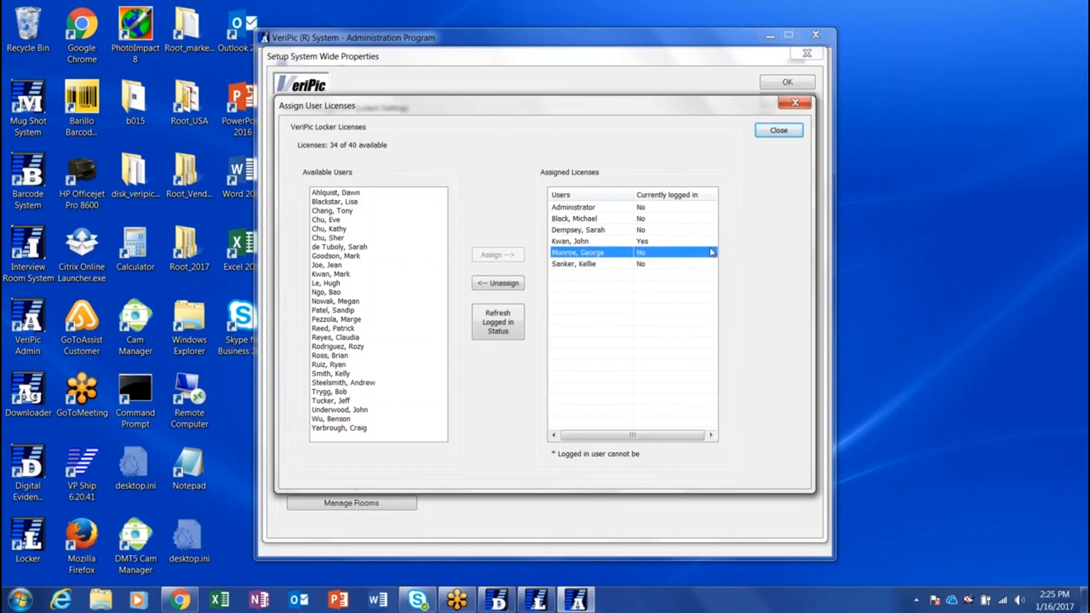
click(507, 286)
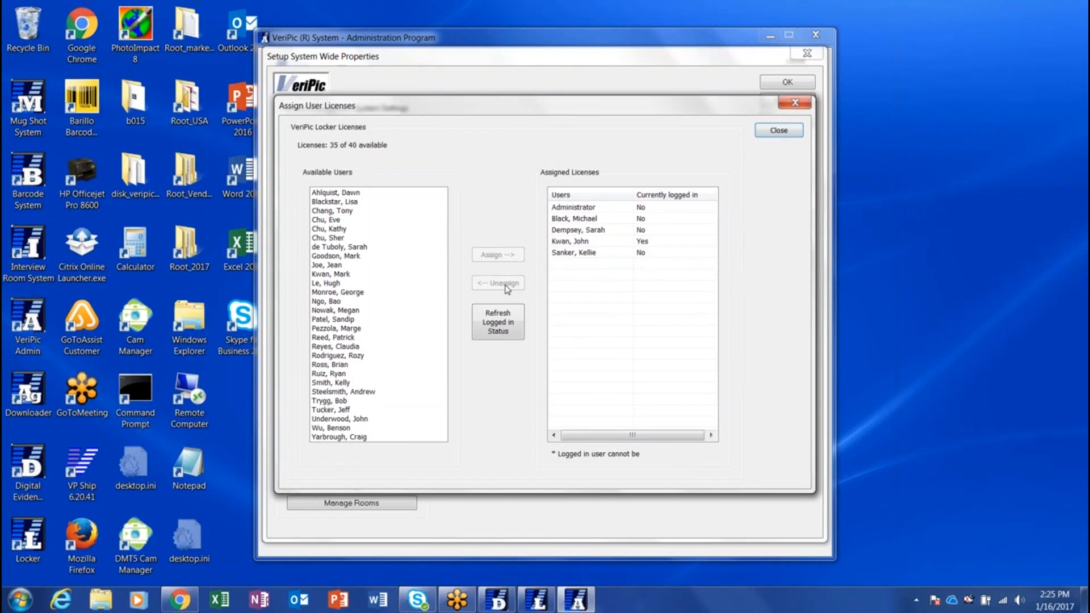
click(343, 292)
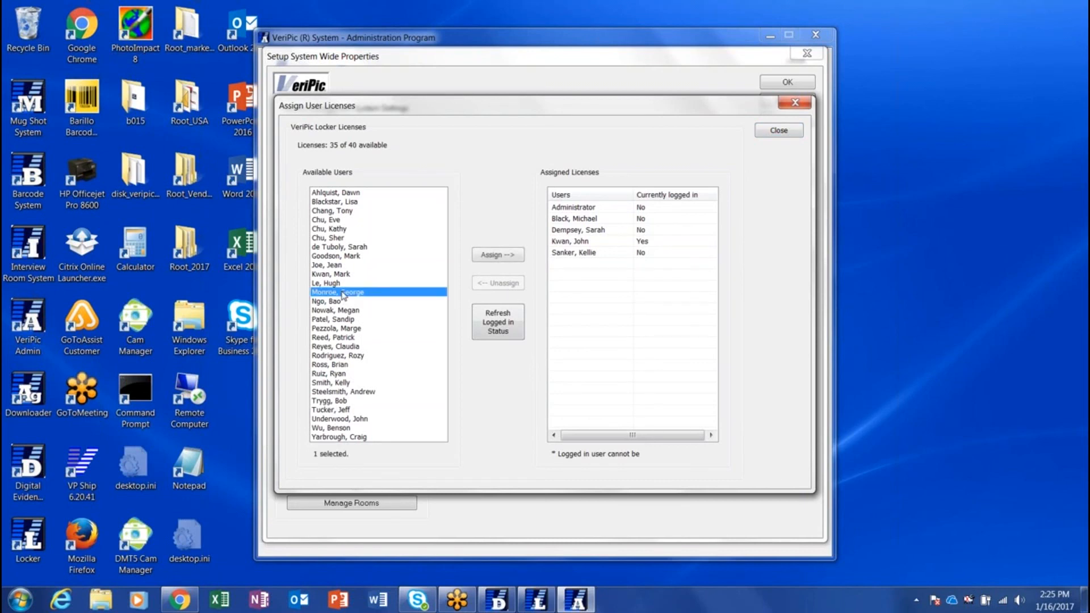
click(499, 257)
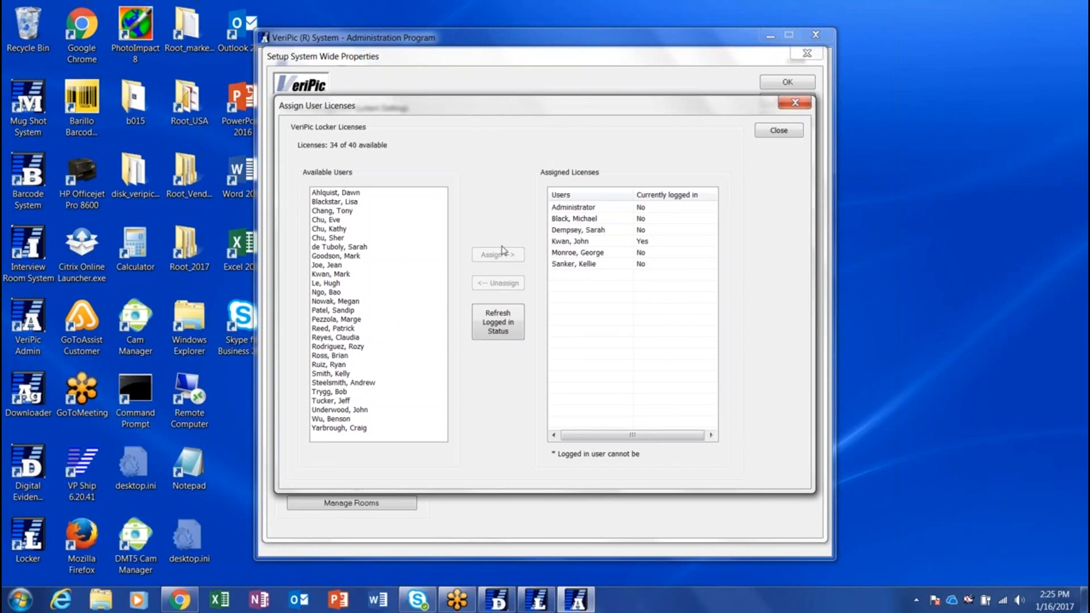
Select five available users without assigning them, then close Assign User Licenses
click(369, 257)
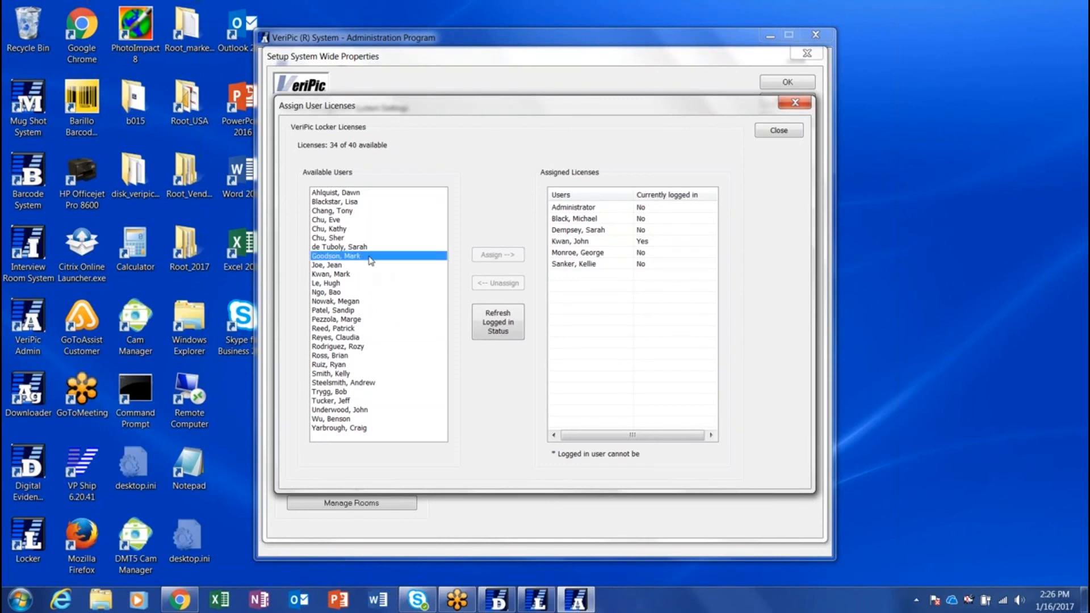
shift+click(360, 292)
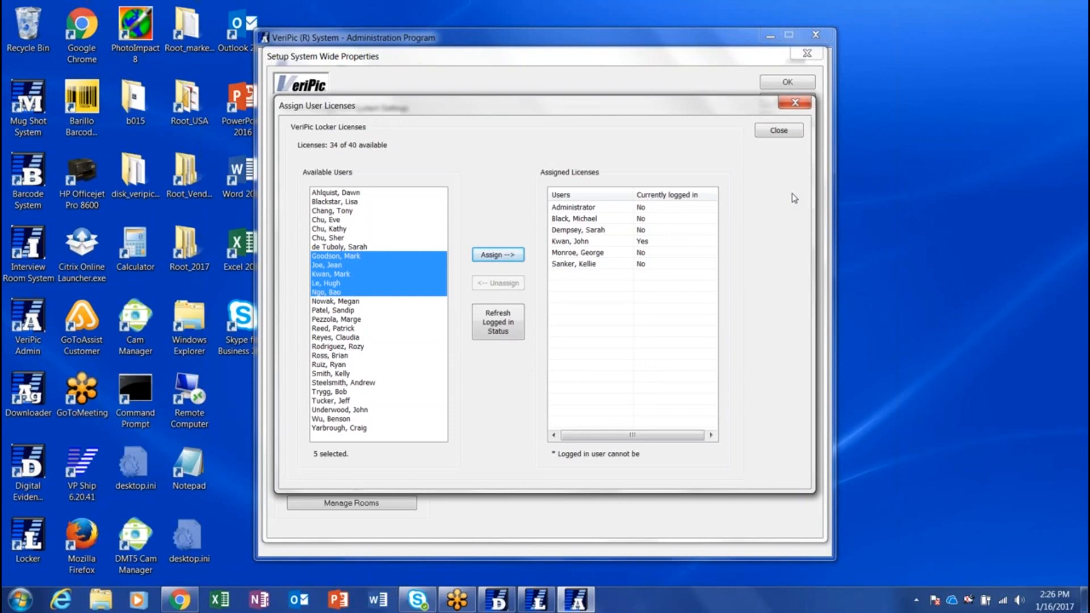
click(789, 135)
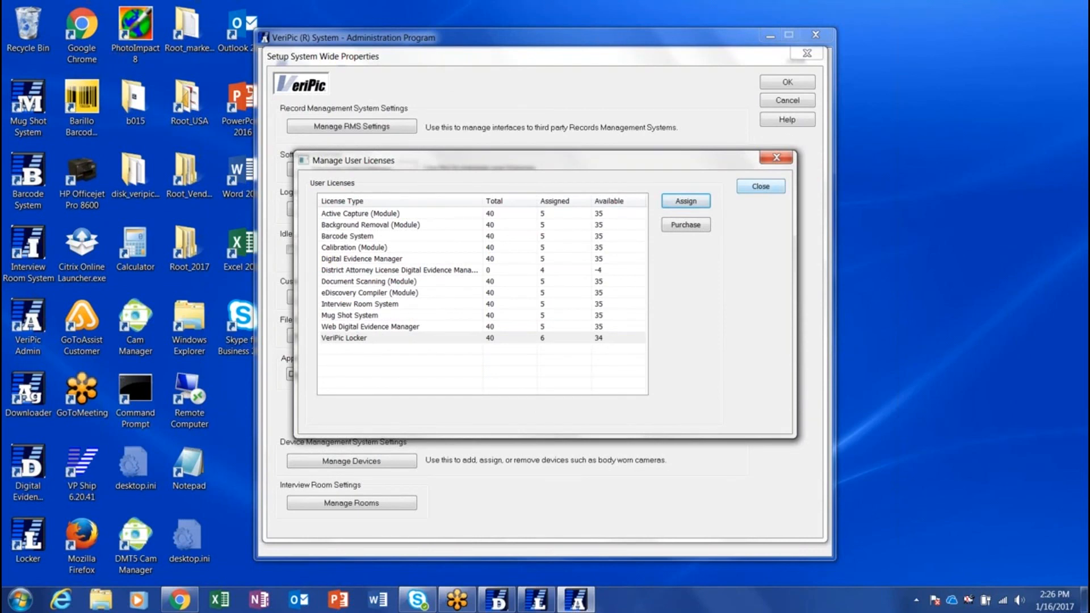
Close the Manage User Licenses overview and confirm the Setup System Wide Properties dialog
click(767, 187)
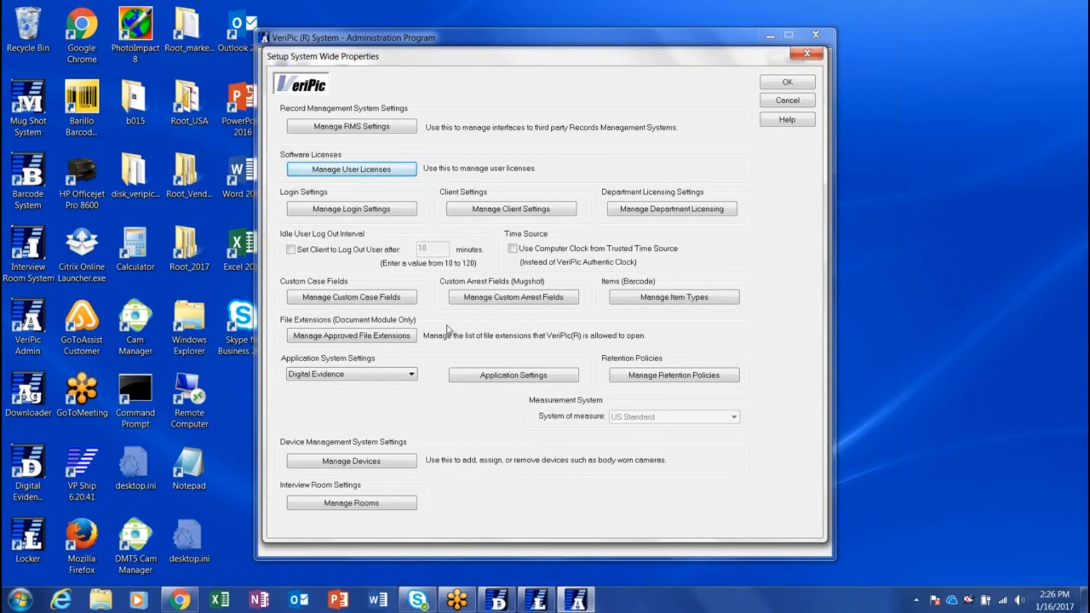
click(787, 82)
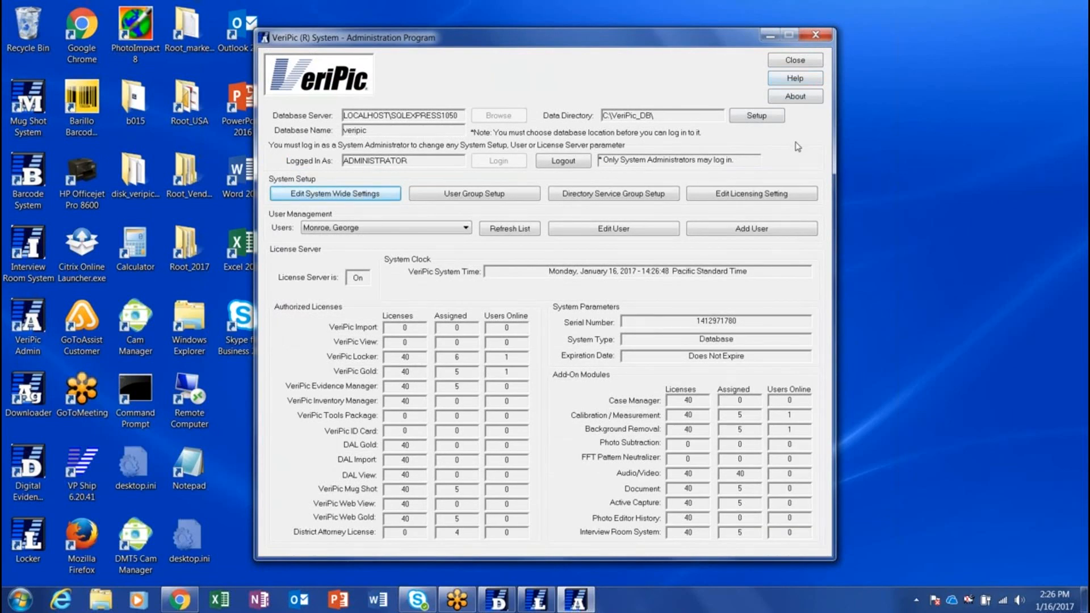
Open Manage Devices from Edit System Wide Settings to list the 12 body-worn cameras
click(380, 194)
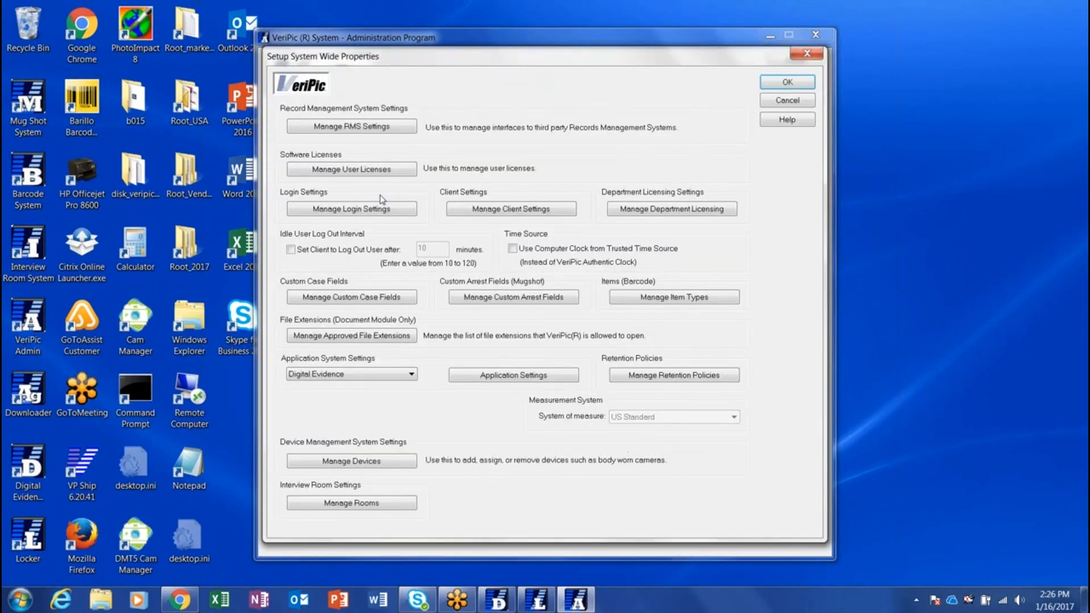
click(393, 462)
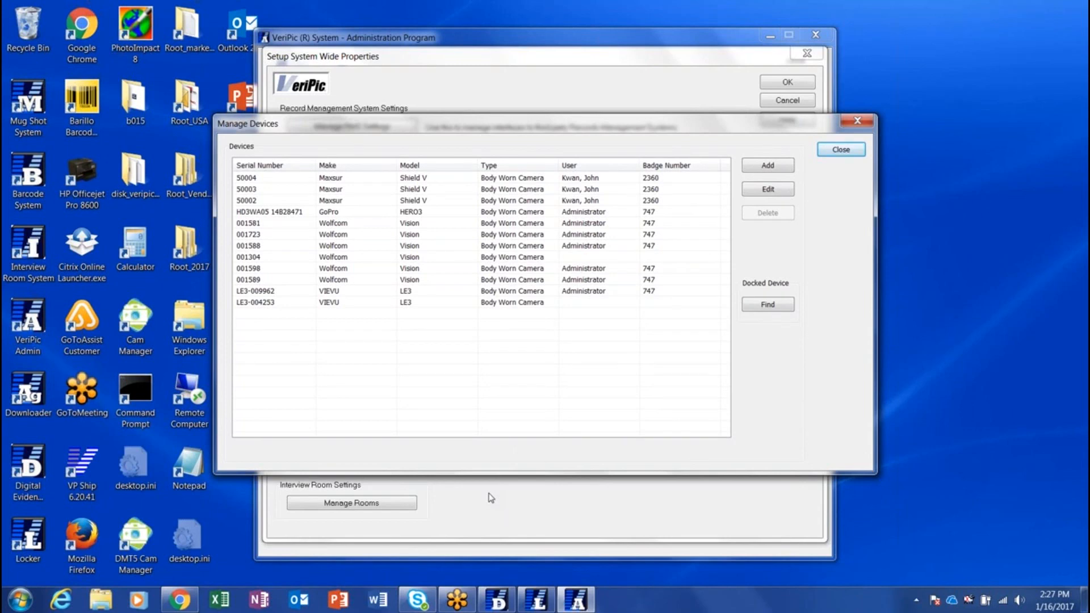
Find the docked camera and acknowledge that serial 50001 is not in the system
click(787, 310)
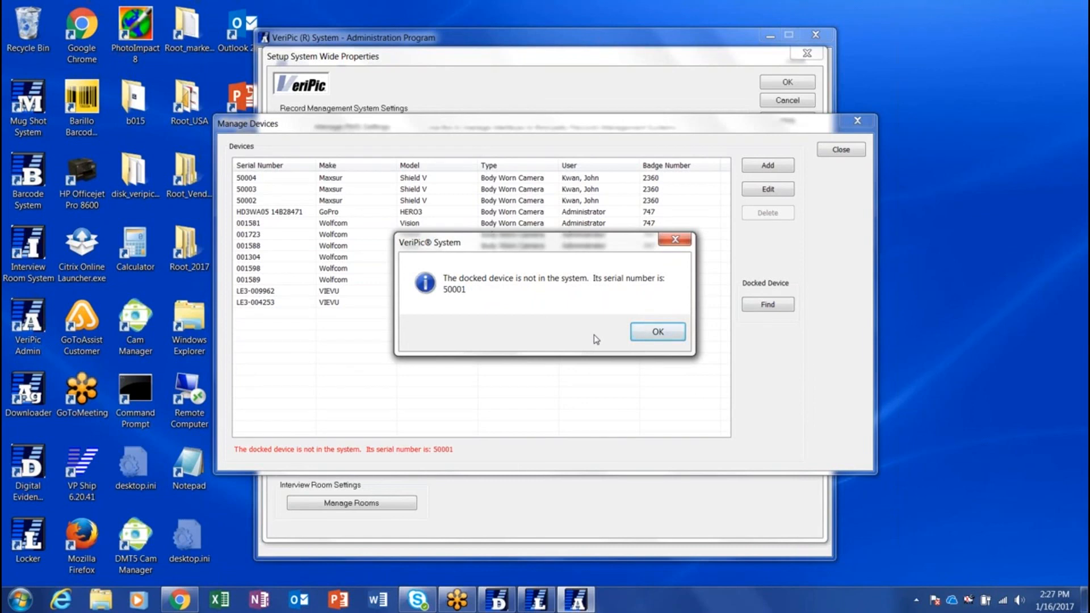
click(657, 333)
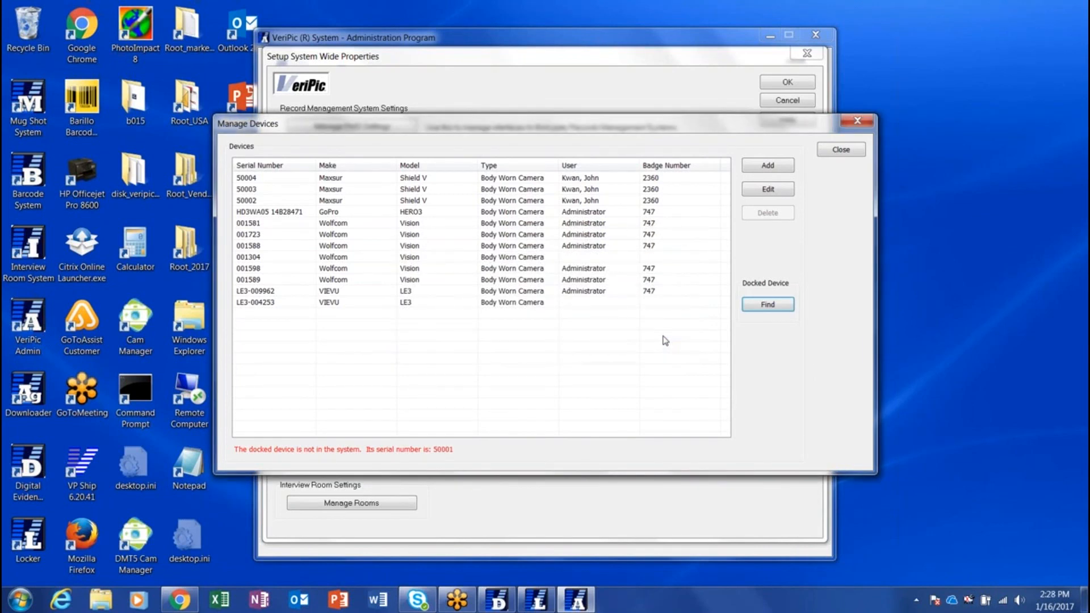
Add the docked Maxsur camera, serial 50001, assign it to a user, select its badge number, and save
click(776, 167)
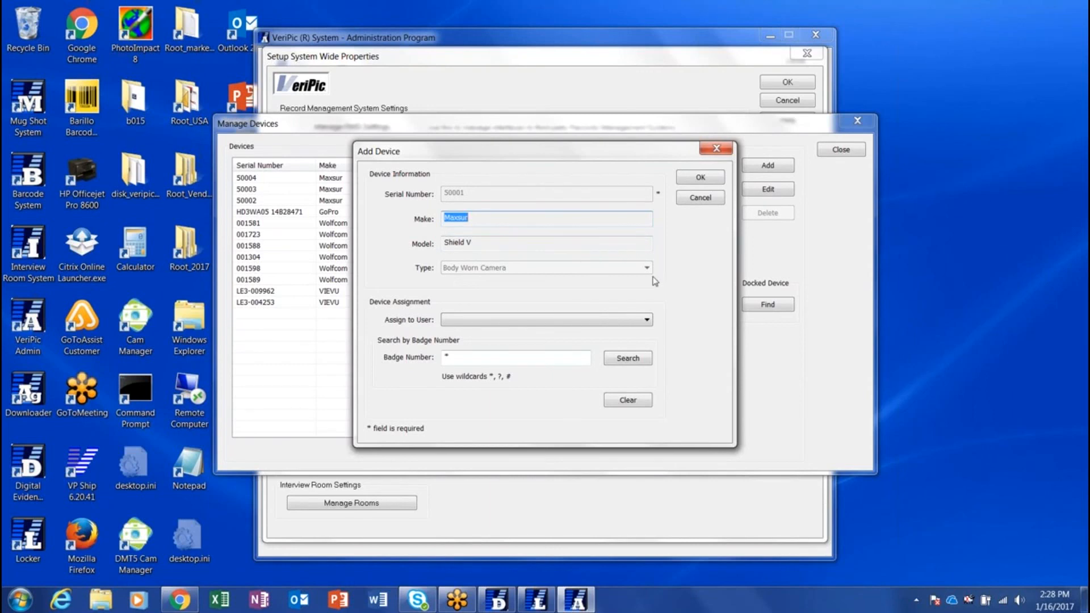
click(647, 320)
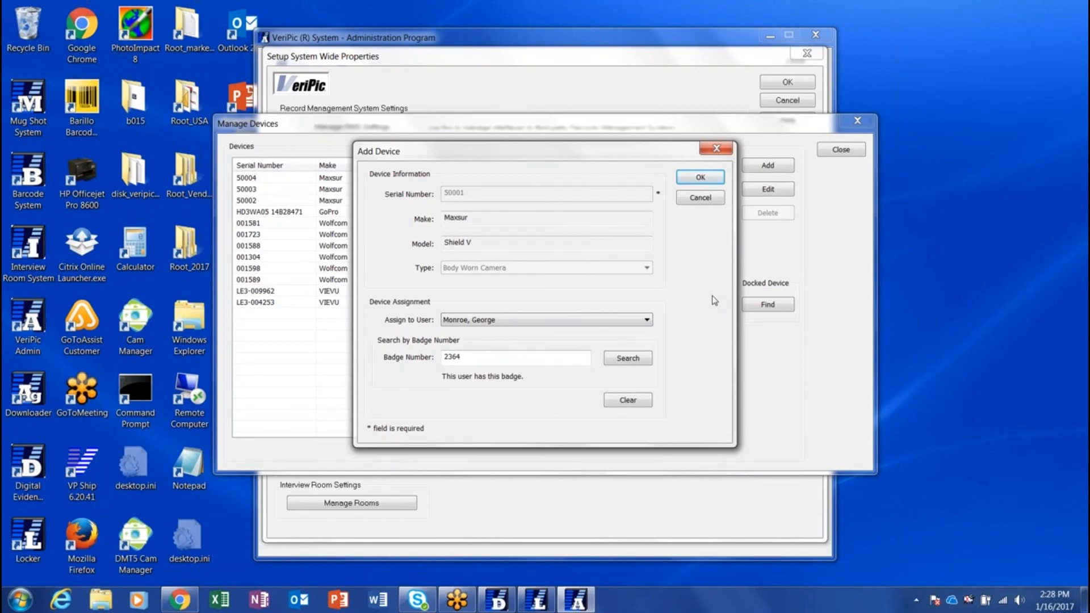
click(488, 362)
double_click(488, 362)
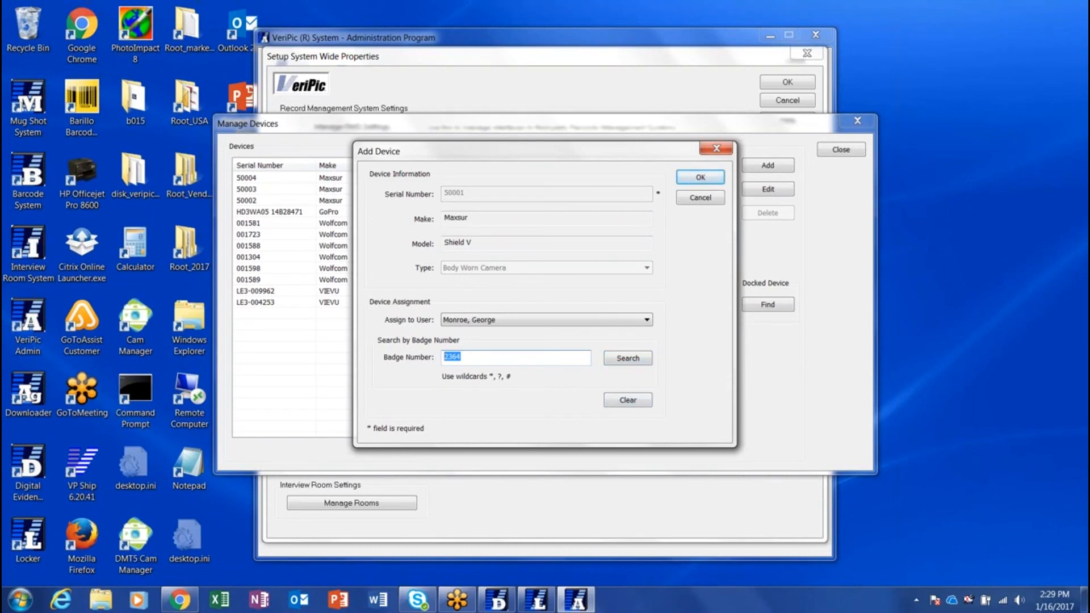
click(707, 180)
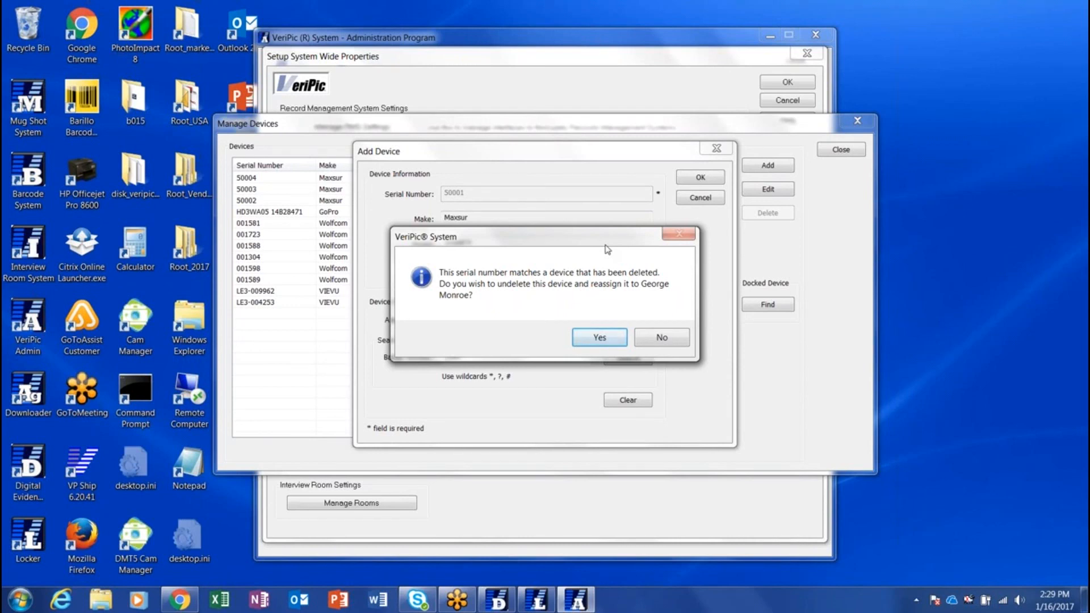
Undelete camera 50001 and select its row in the device list
click(599, 340)
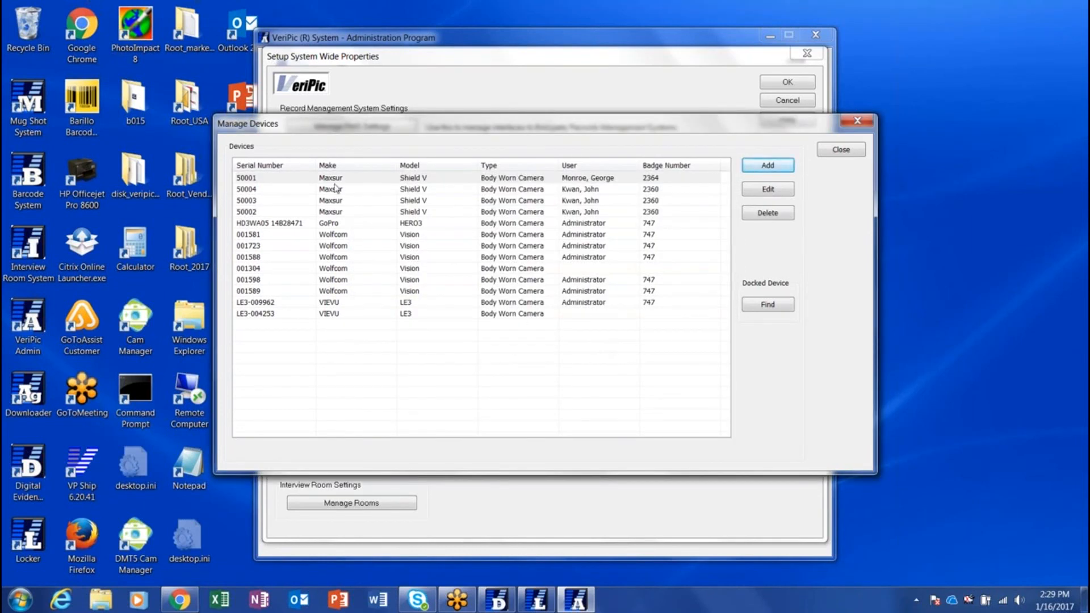
click(334, 182)
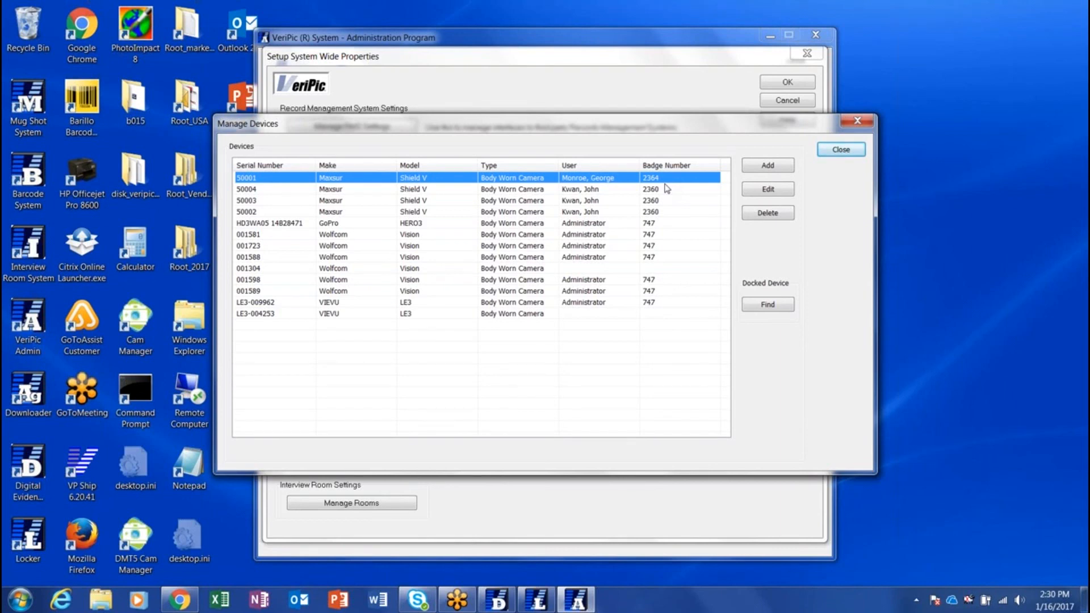
Sort the device list on the Serial Number column, toggling from descending to ascending
click(291, 167)
click(292, 170)
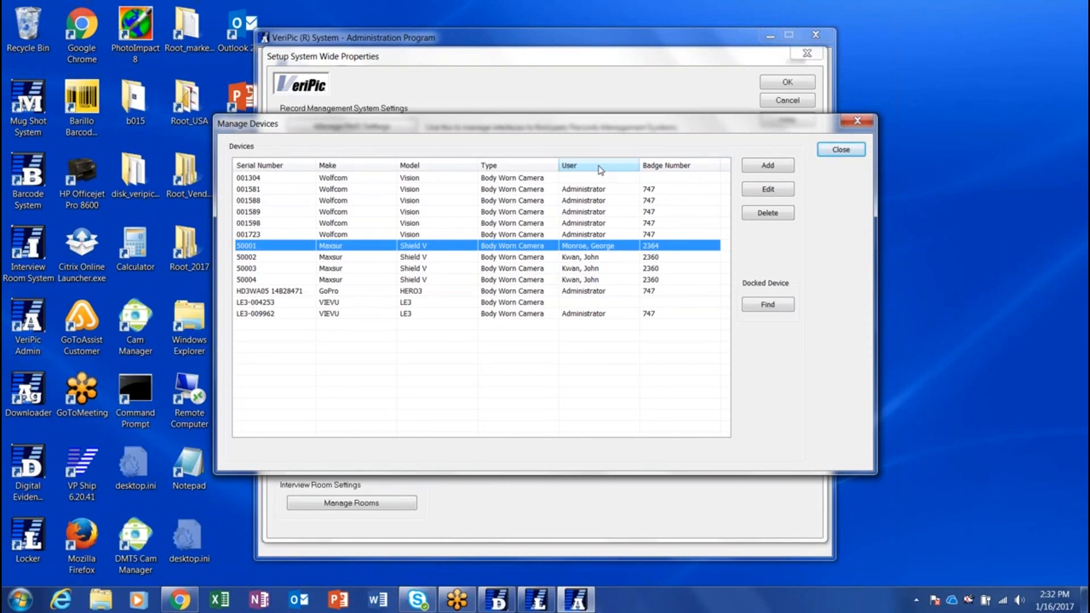
Edit camera 50001 and reassign it to a different user in Assign to User
click(768, 191)
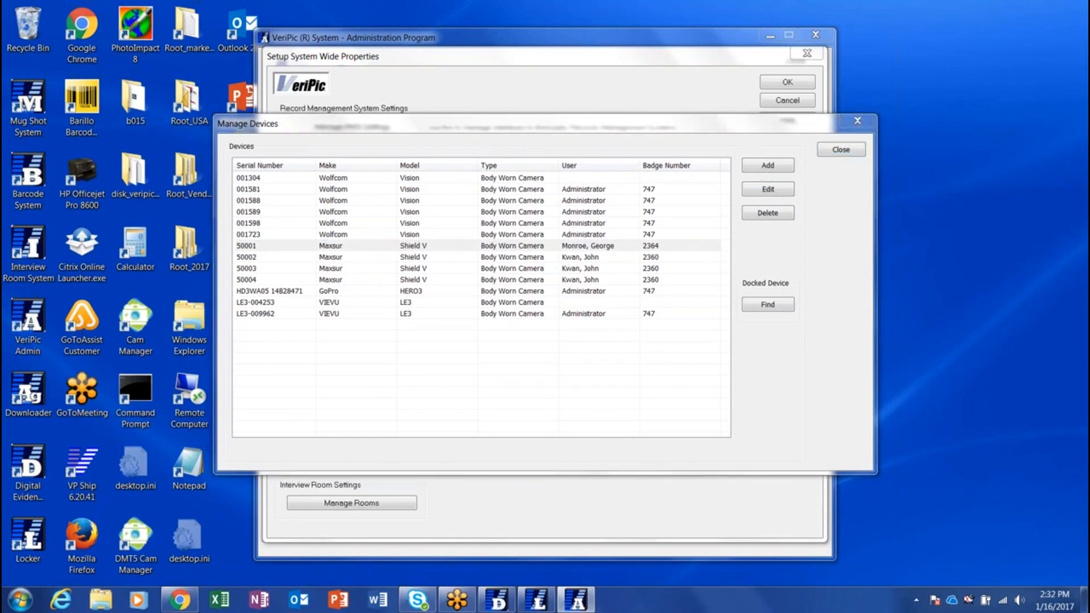
click(646, 320)
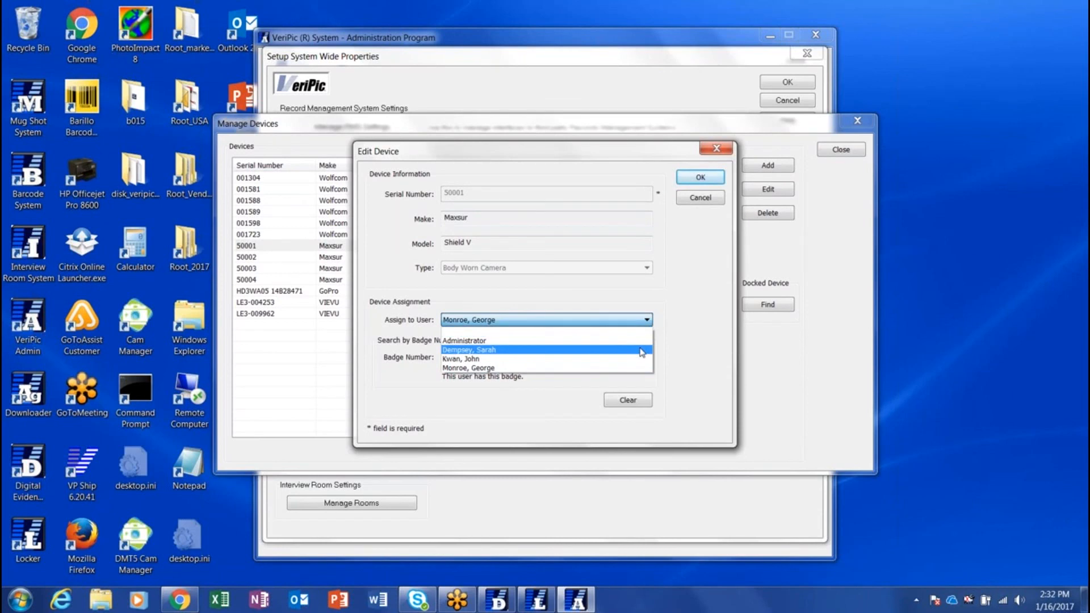
click(641, 350)
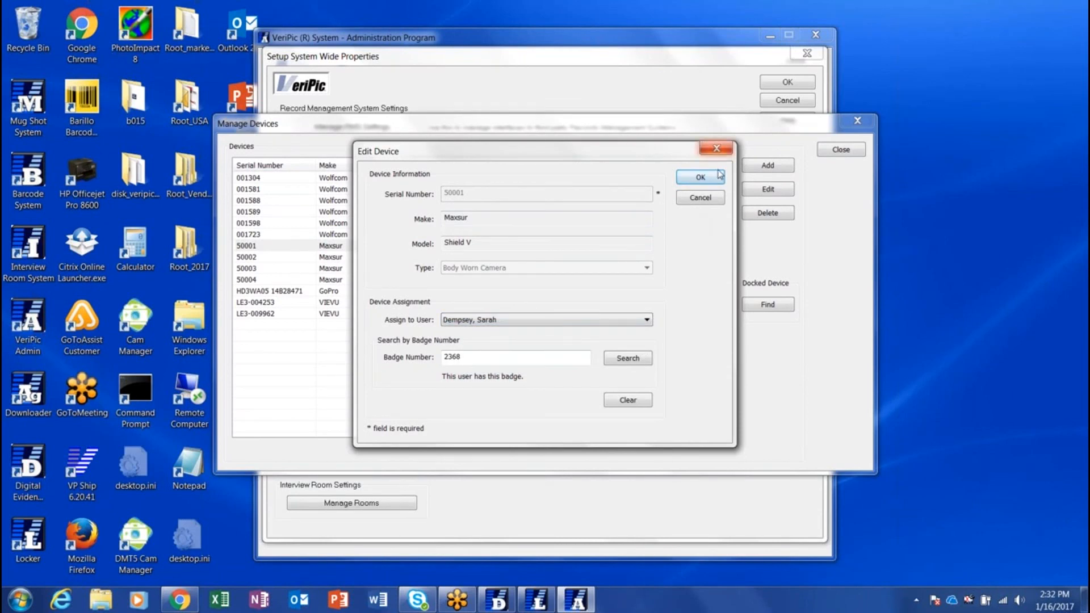
click(700, 178)
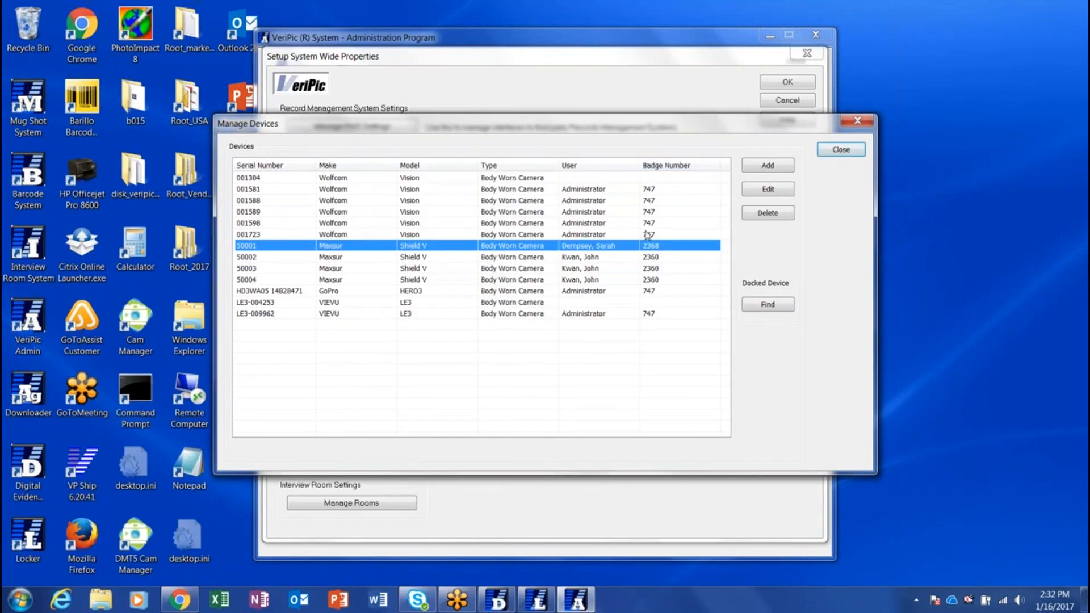